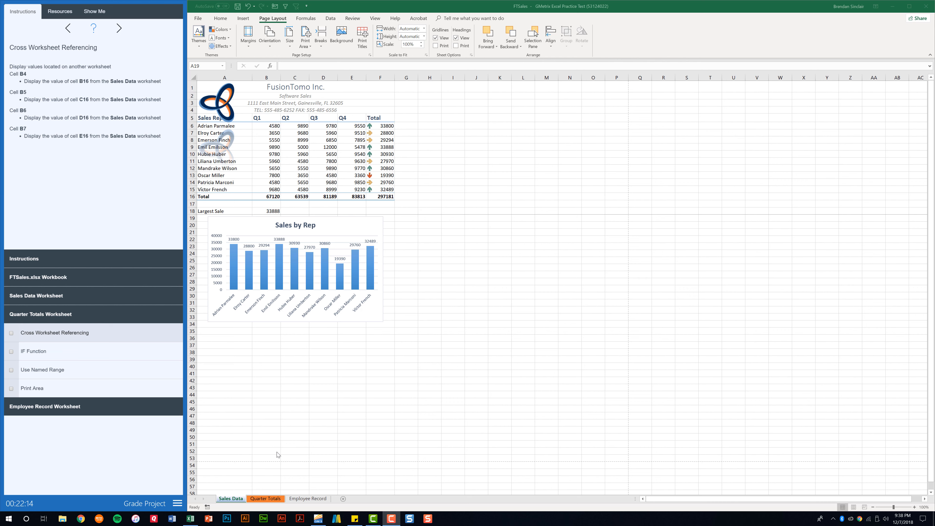
On the Quarter Totals worksheet, make cell B4 display the value of cell B16 from the Sales Data worksheet
click(270, 499)
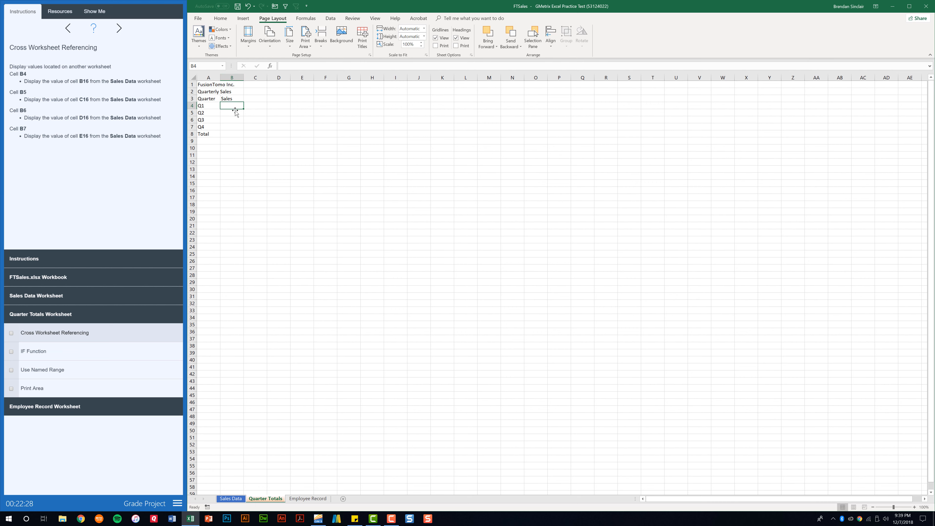
text(=)
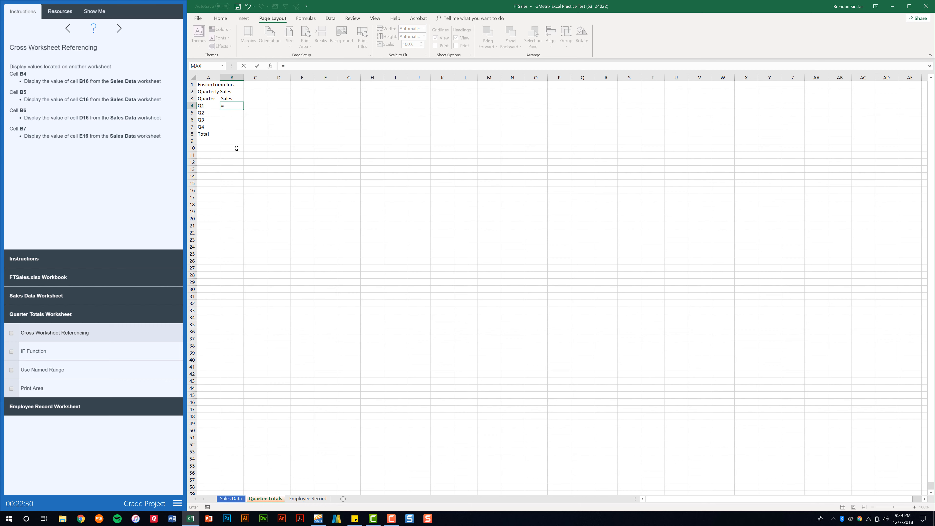
click(231, 499)
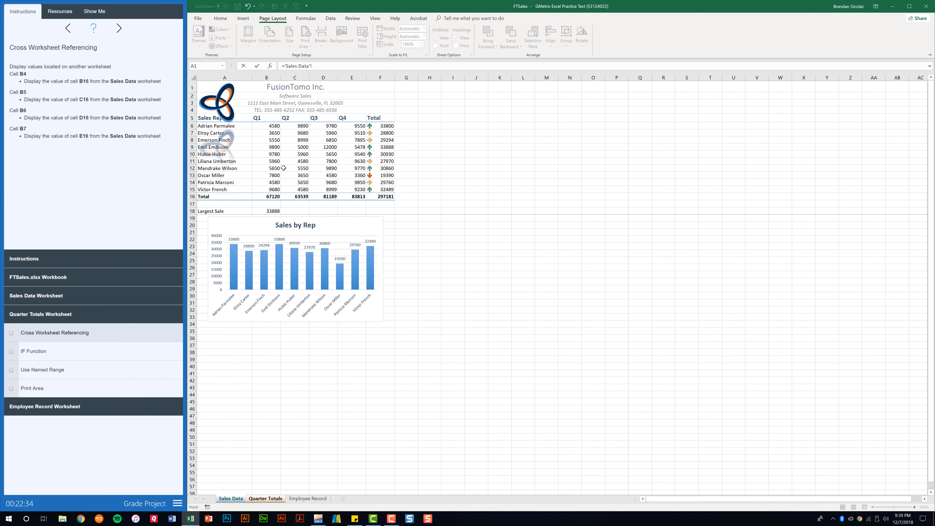
click(272, 197)
key(Return)
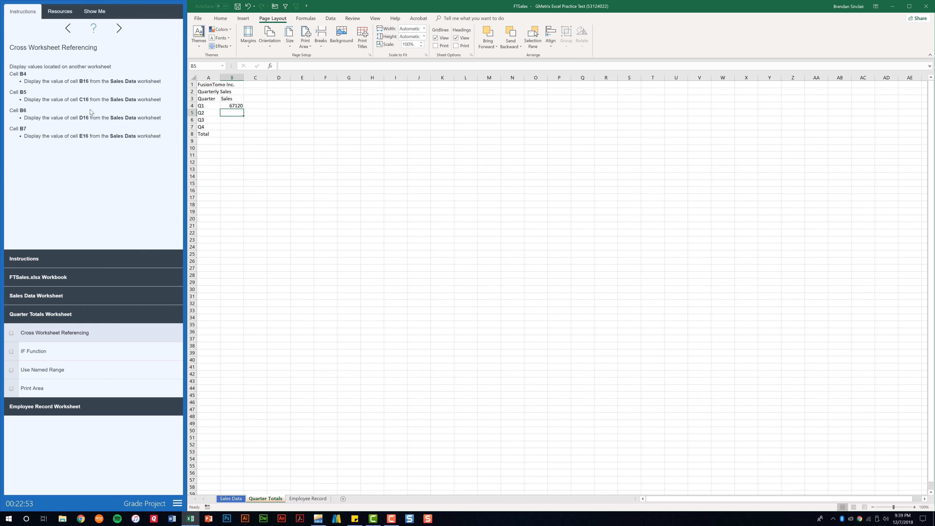
Link cells B5, B6 and B7 to Sales Data cells C16, D16 and E16, and mark the Cross Worksheet Referencing task complete
text(=)
click(231, 499)
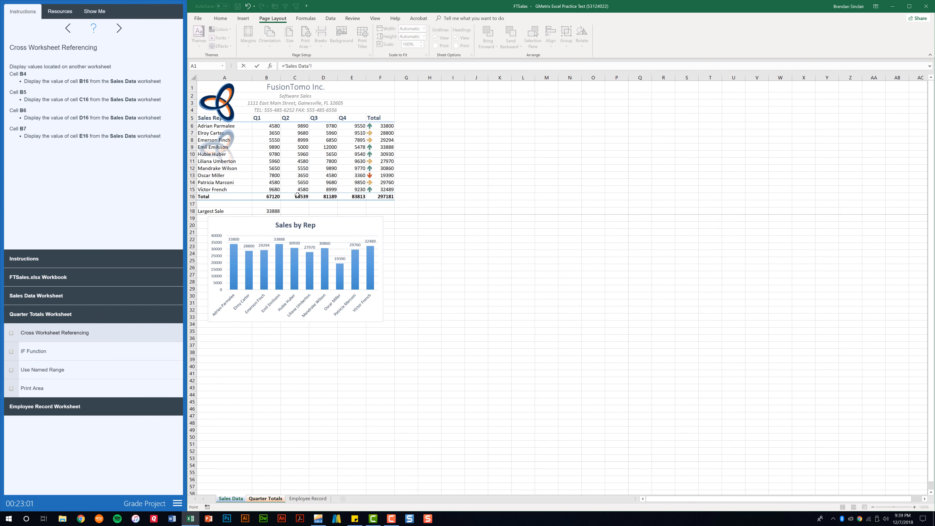
click(326, 195)
key(Return)
text(=)
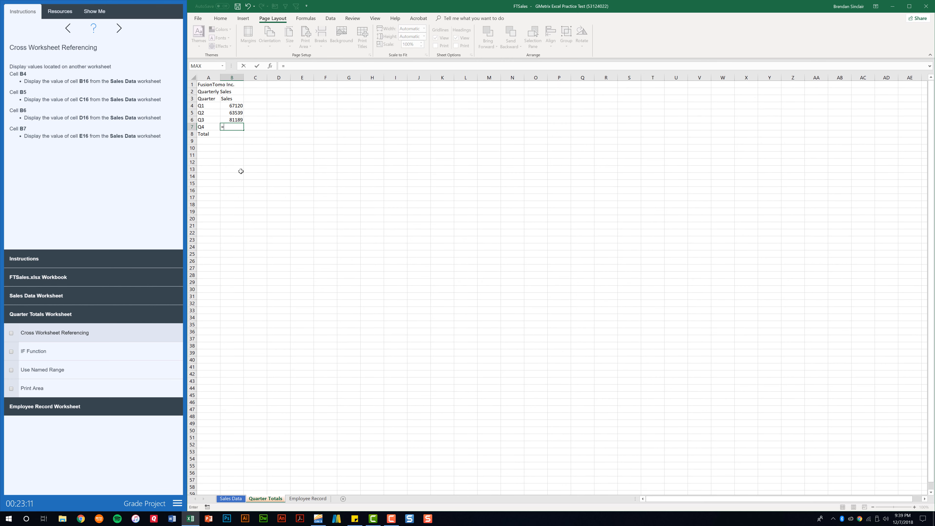
click(231, 498)
click(359, 197)
key(Return)
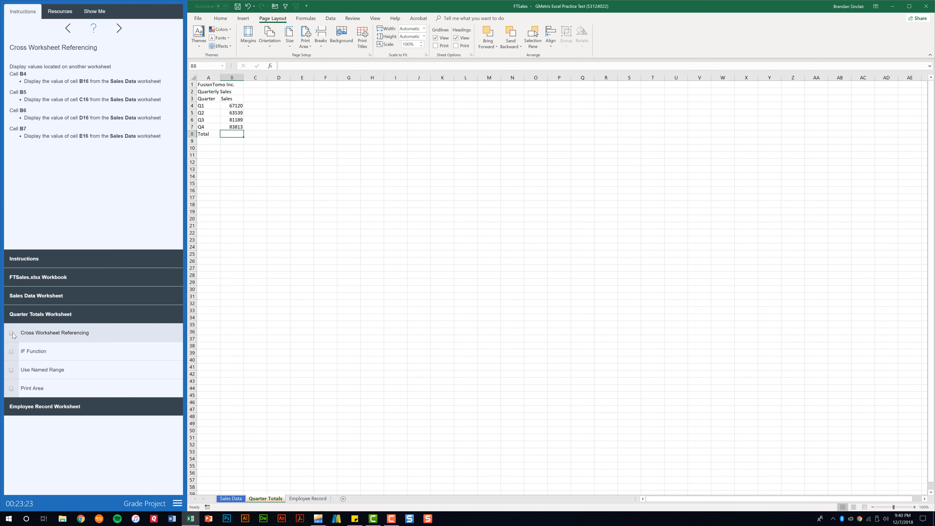
click(25, 355)
Show the IF Function task instructions and insert an IF function in cell C5 of Quarter Totals
click(46, 353)
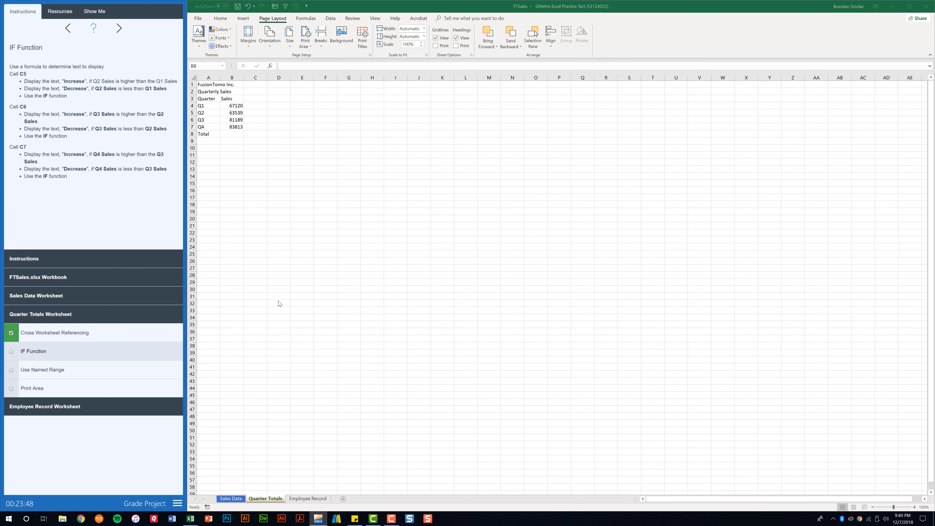
click(256, 111)
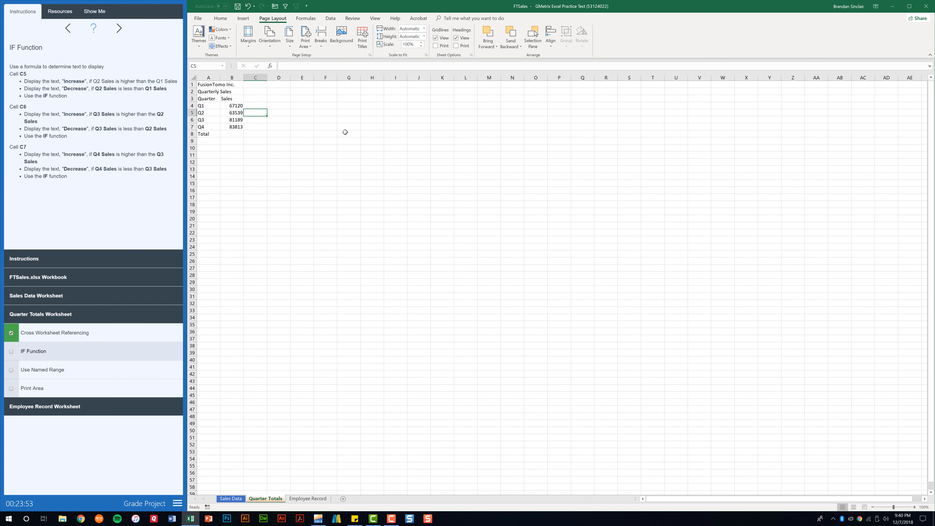
click(270, 66)
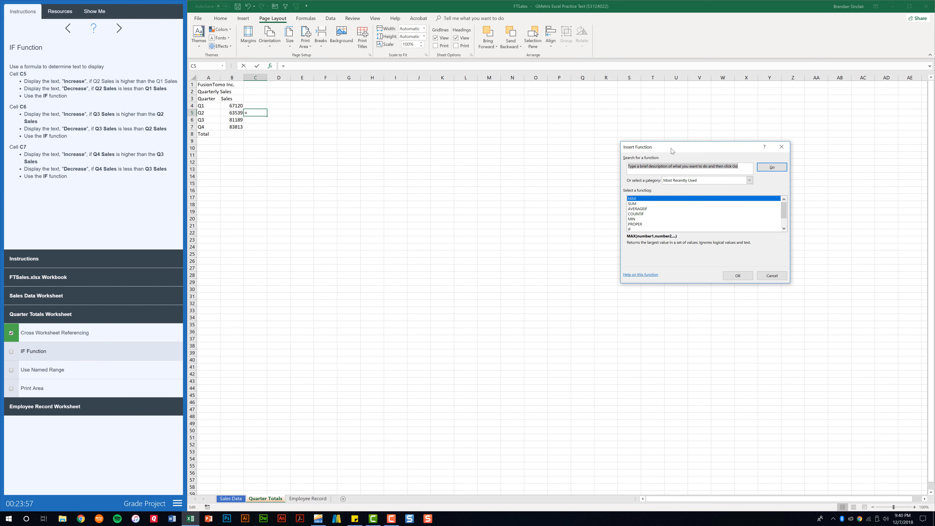
text(if)
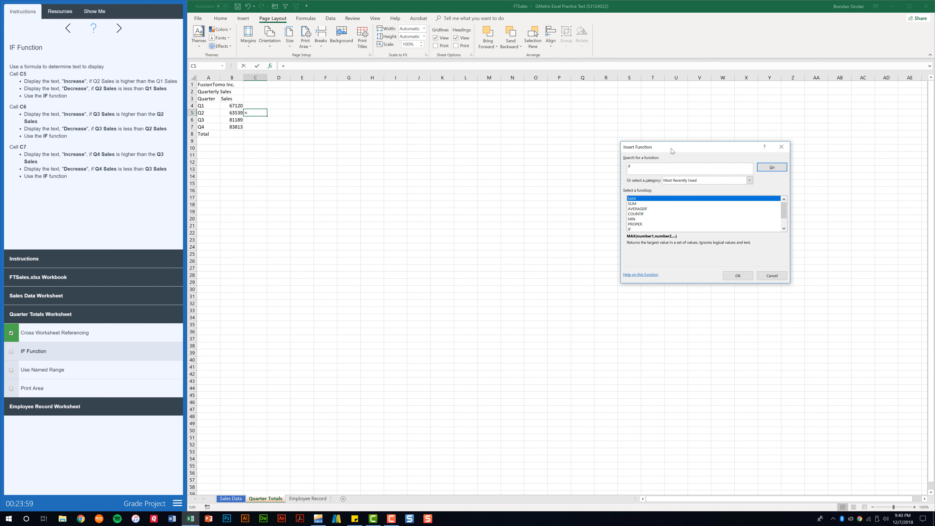
key(Return)
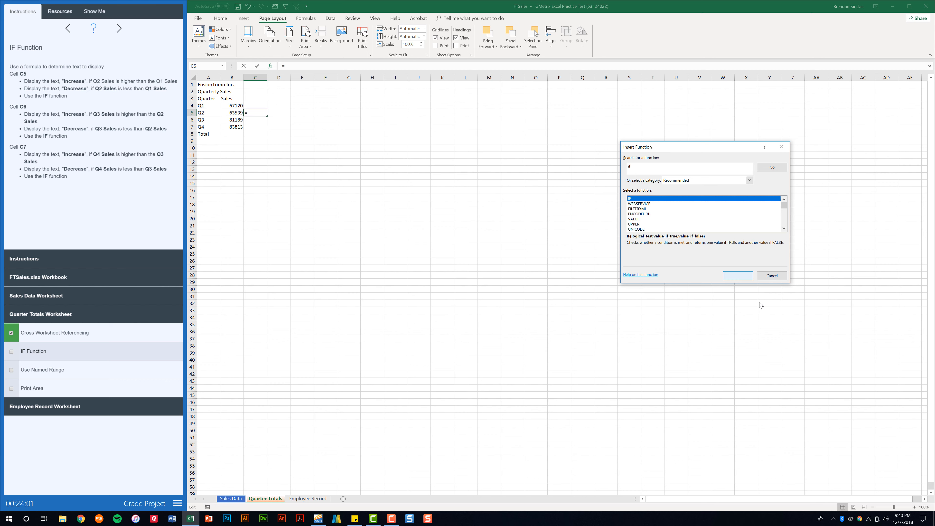
click(740, 278)
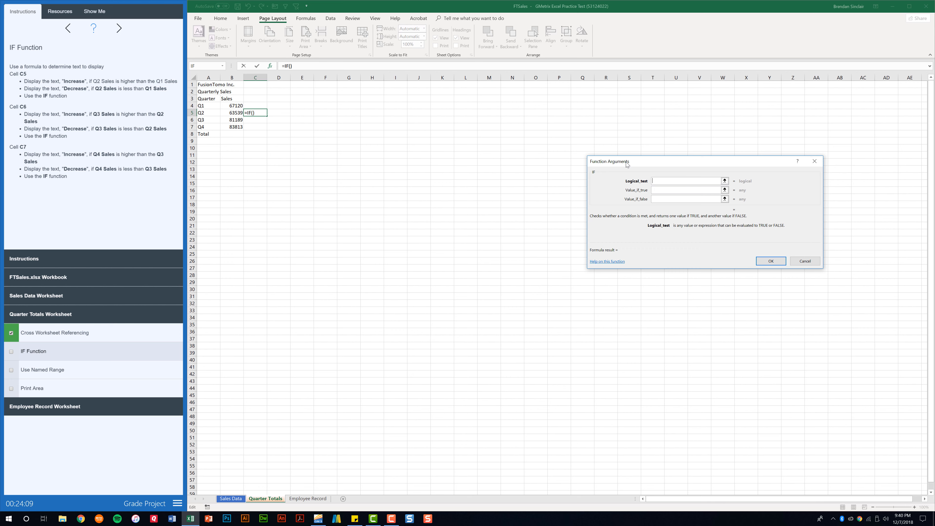
Set the IF function in C5 to test B5>B4, returning "Increase" if true and "Decrease" if false
click(228, 113)
click(681, 191)
click(236, 105)
click(690, 189)
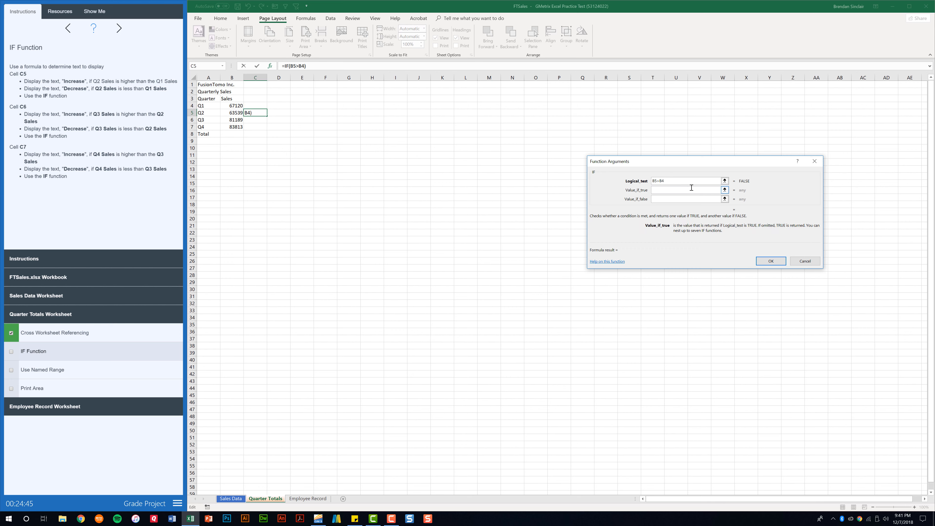
text(Increase)
key(Tab)
text(Decrease)
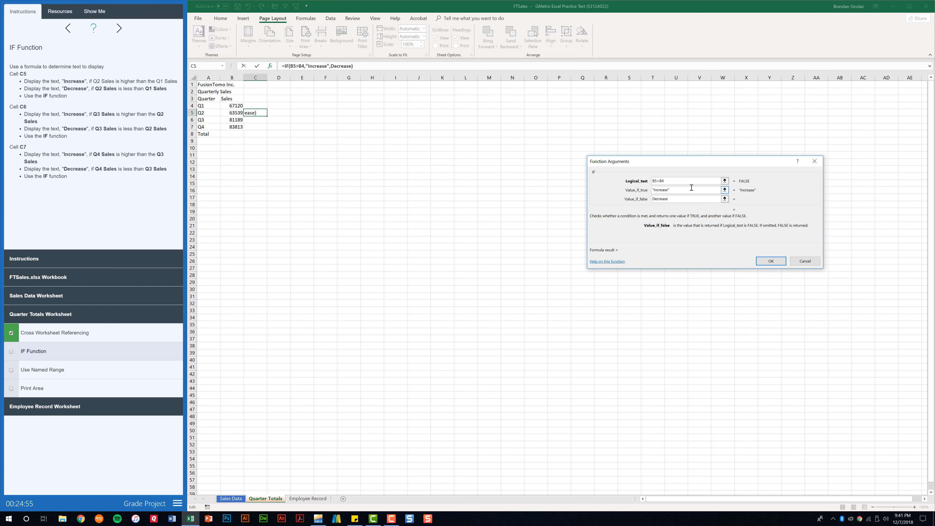
click(767, 258)
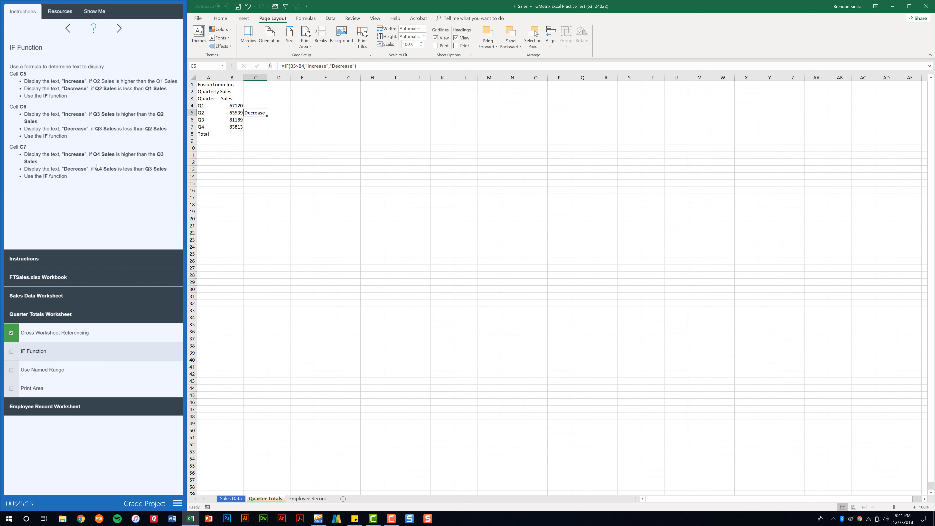
Insert an IF function in cell C6 that tests B6>B5 and returns "Increase" if true or "Decrease" if false
click(255, 120)
click(269, 65)
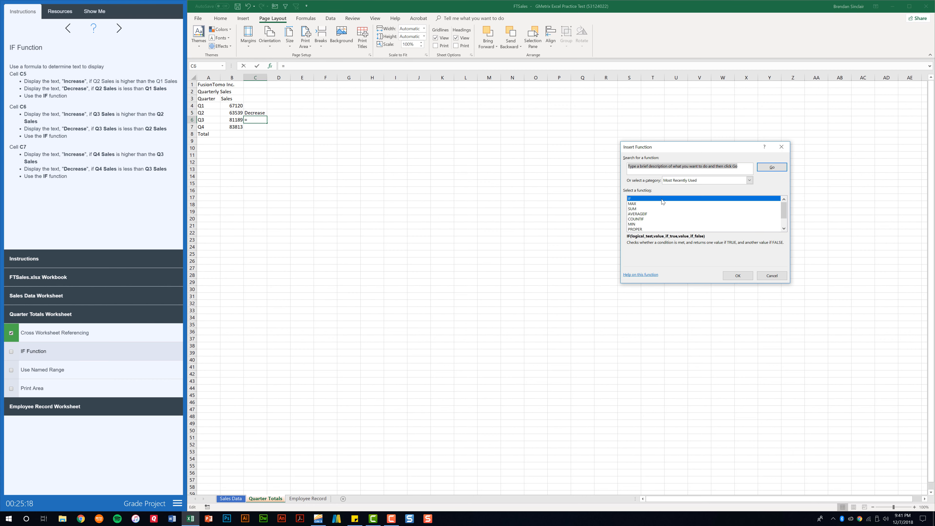
click(735, 273)
click(231, 120)
text(>)
click(230, 114)
key(Tab)
text(Increase)
key(Tab)
text(Decrease)
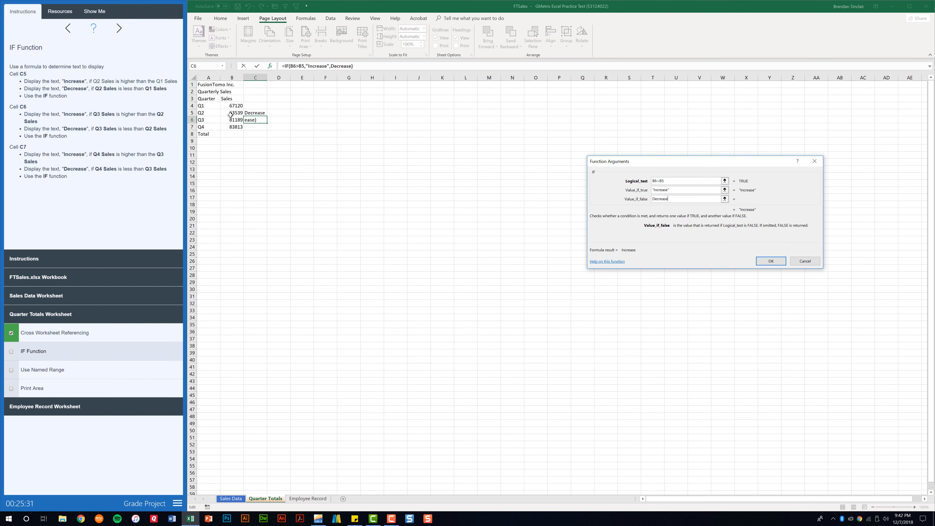
key(Return)
Insert an IF function in C7 returning "Increase" when B7>B6 and "Decrease" otherwise, and mark the IF Function task complete
click(256, 127)
click(270, 66)
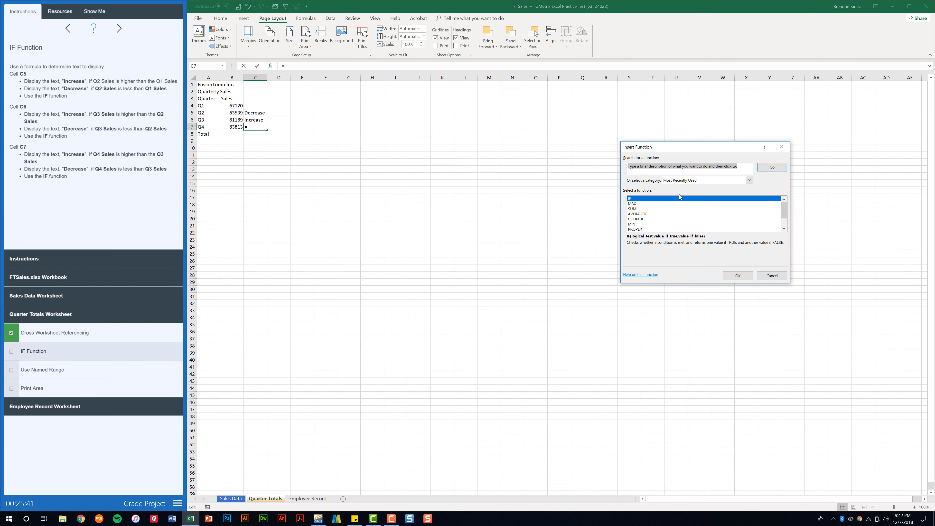
click(737, 275)
click(231, 127)
text(>)
click(231, 120)
key(Tab)
text(Increase)
key(Tab)
text(Decrease)
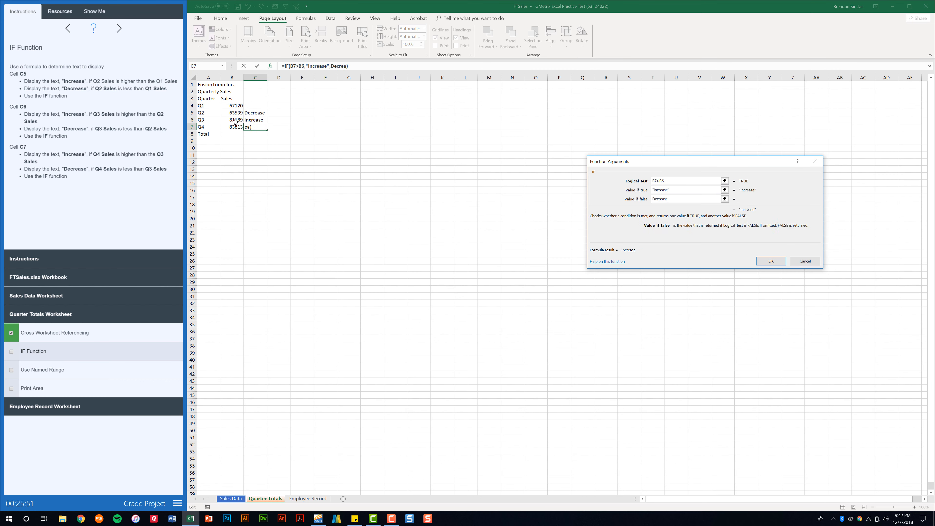
key(Return)
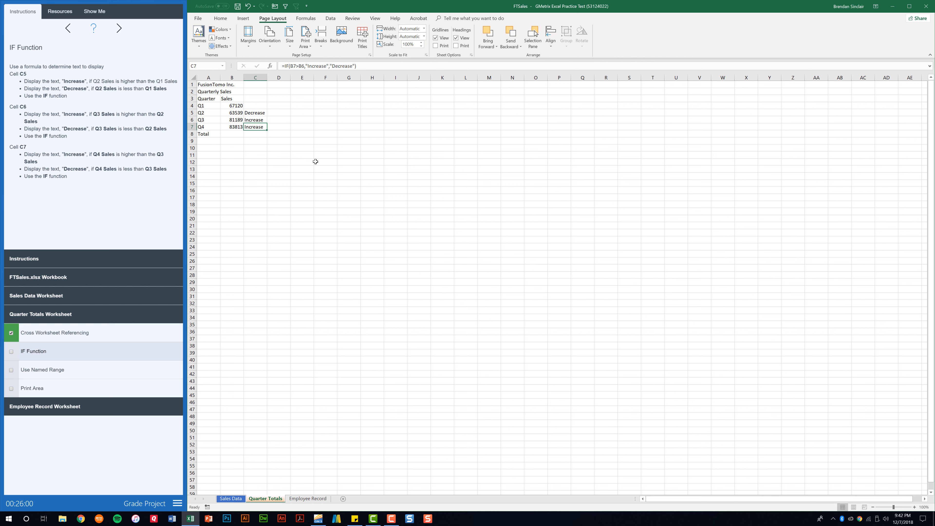
click(11, 351)
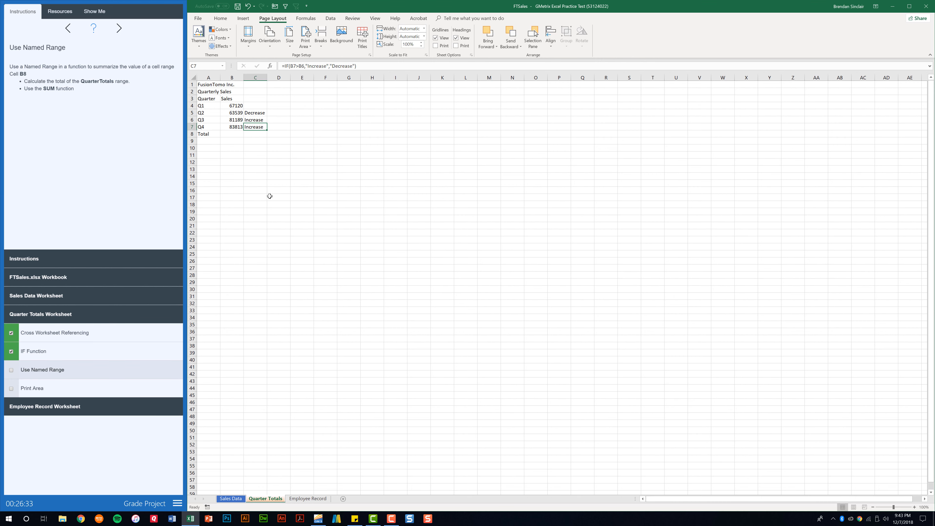
Total the QuarterTotals named range in cell B8 with the SUM function and mark the Use Named Range task complete
click(234, 135)
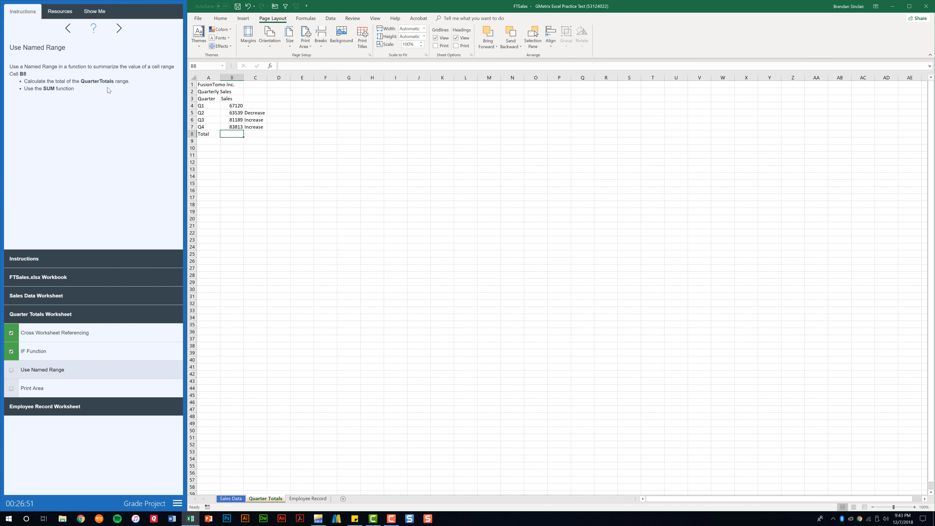
click(271, 66)
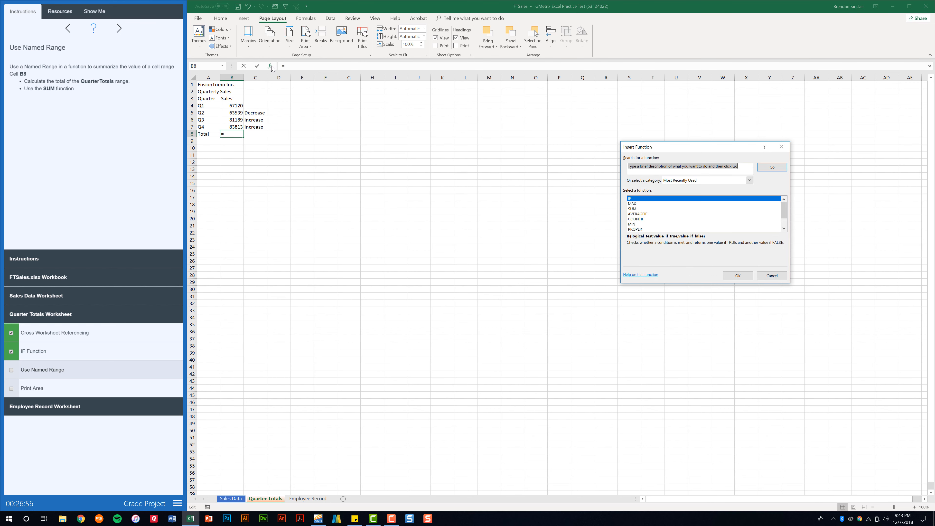
text(sum)
key(Return)
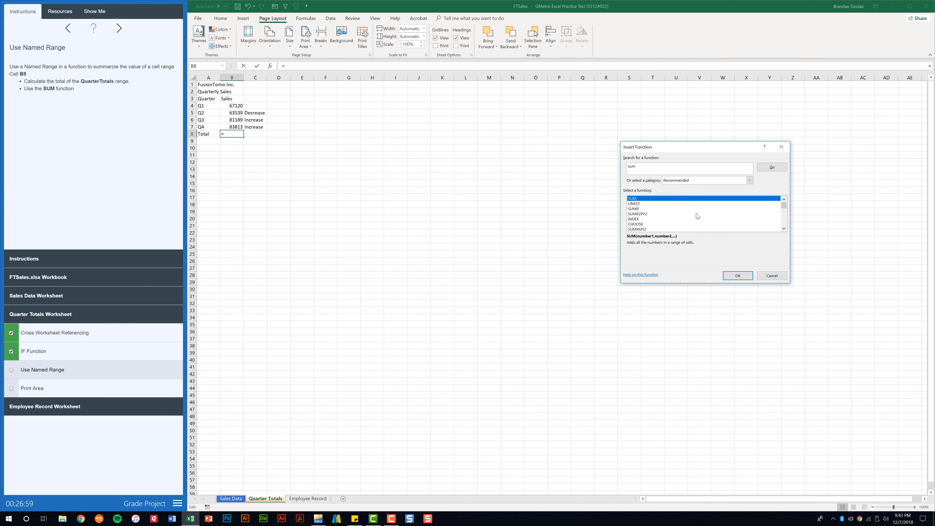
click(737, 275)
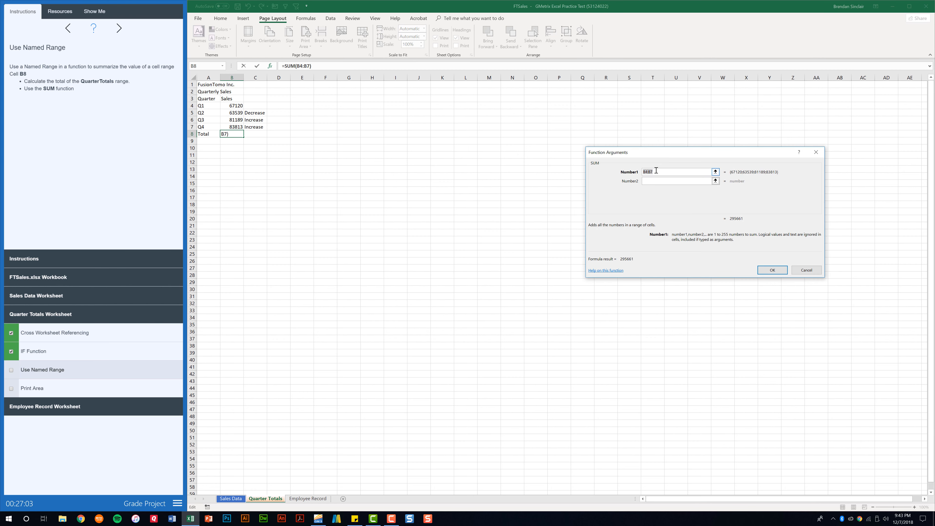
text(Quartertotals)
click(779, 272)
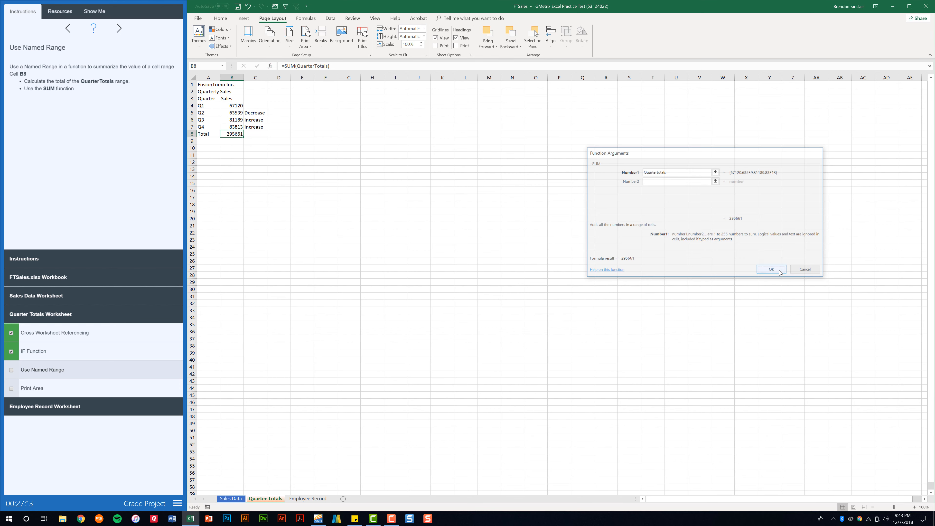
click(12, 370)
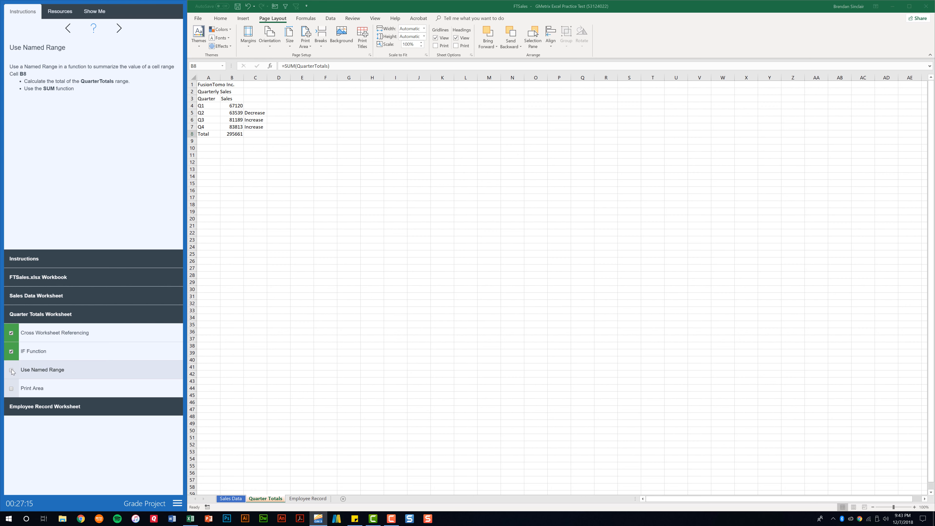
Set cell range A1:B8 of Quarter Totals as the print area and mark the Print Area task complete
click(36, 388)
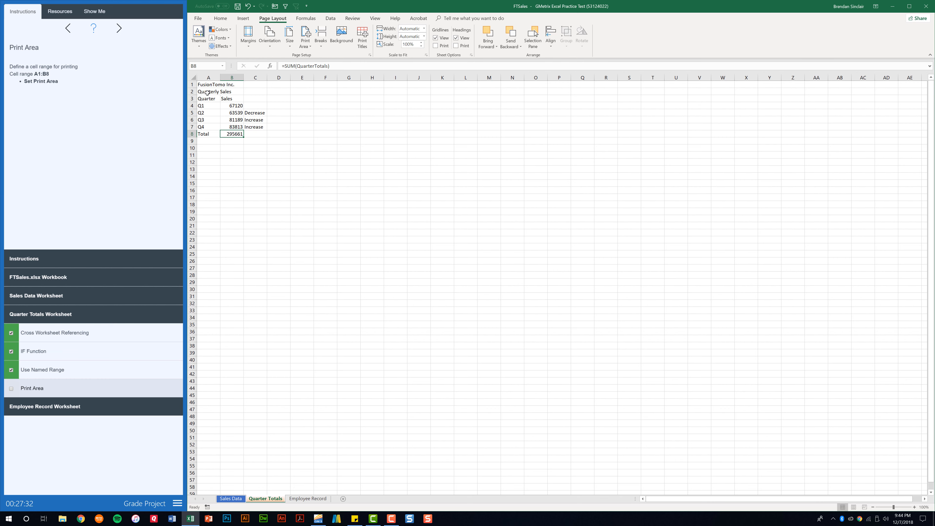
drag(205, 85, 231, 133)
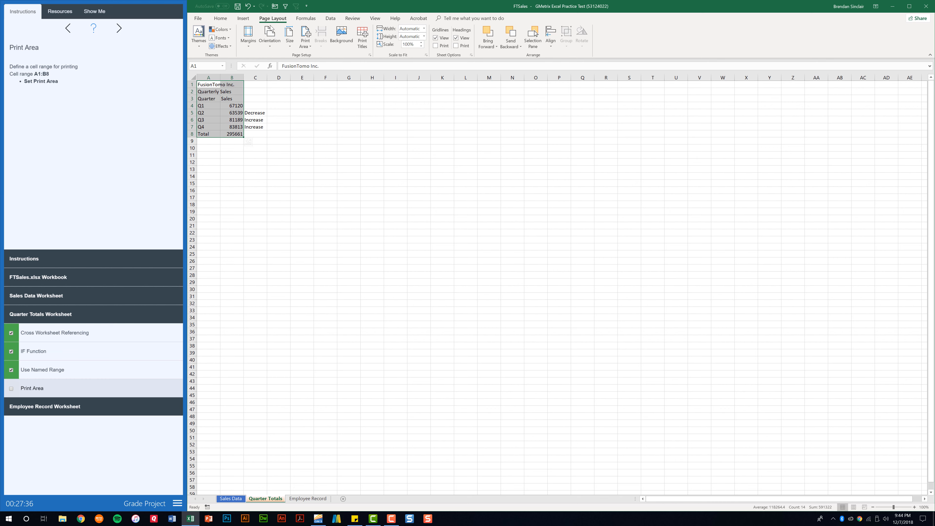
click(310, 48)
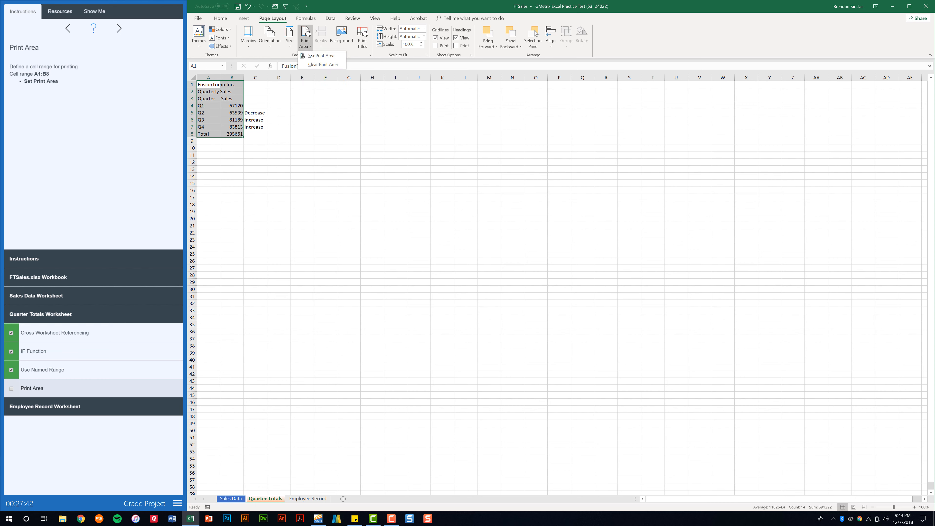
click(336, 58)
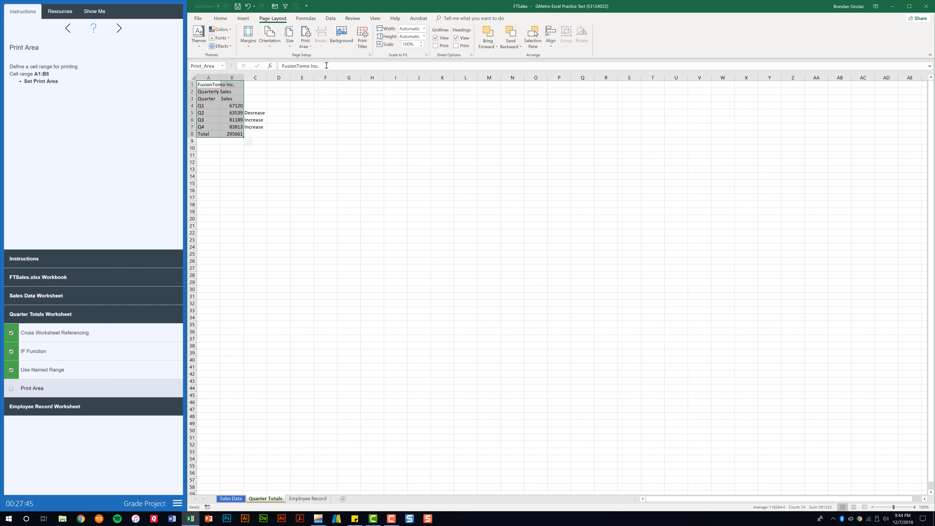
click(10, 389)
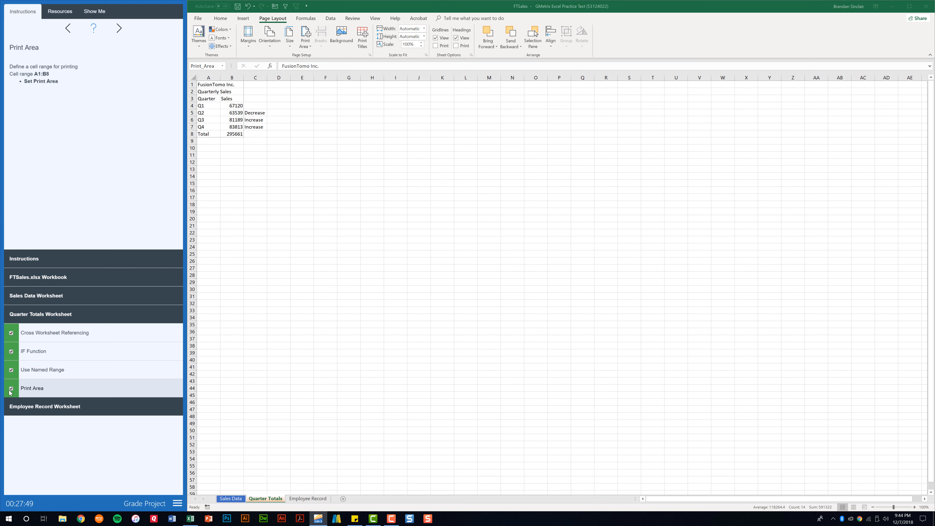